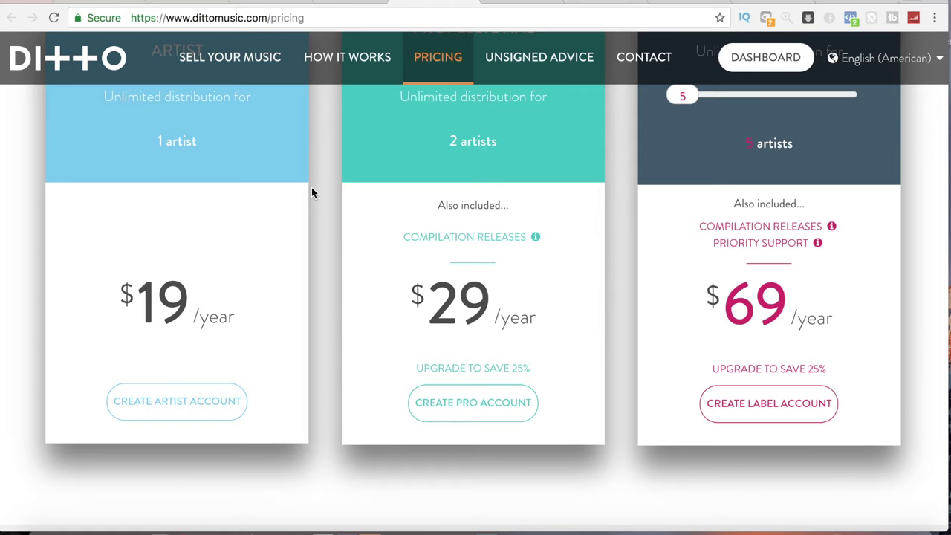
Scroll the pricing page to view the Label plan at 30 artists for $249/year
{"action": "scroll", "coordinate": [318, 199], "scroll_direction": "up", "scroll_amount": 2}
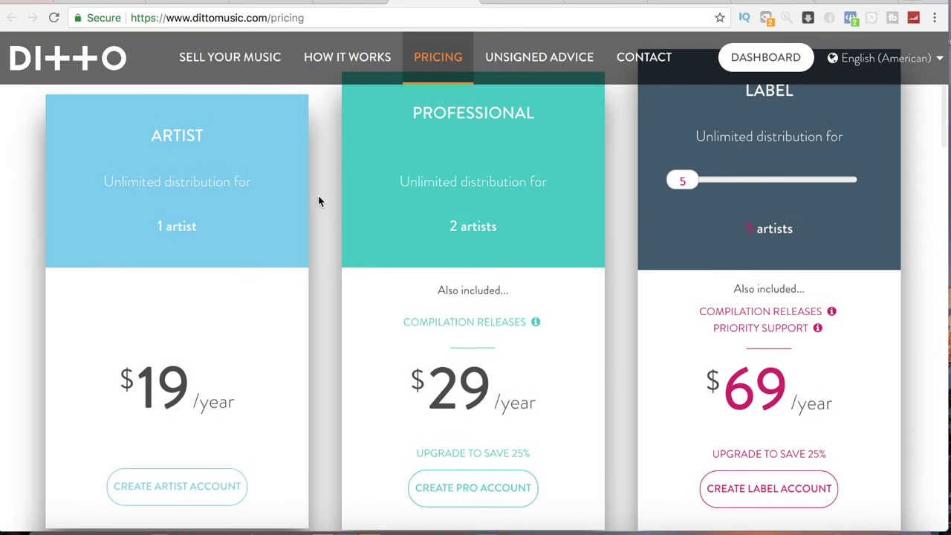
{"action": "scroll", "coordinate": [318, 201], "scroll_direction": "down", "scroll_amount": 3}
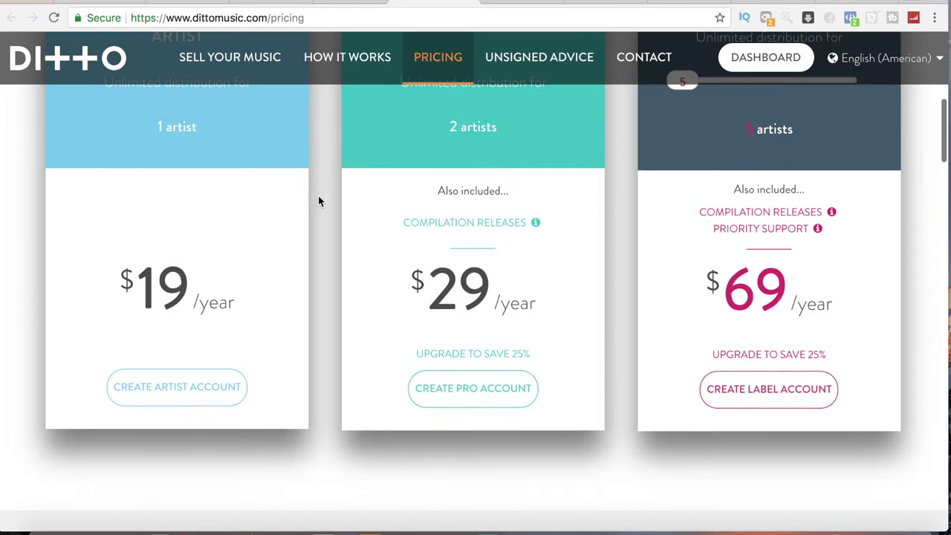
{"action": "scroll", "coordinate": [318, 201], "scroll_direction": "up", "scroll_amount": 2}
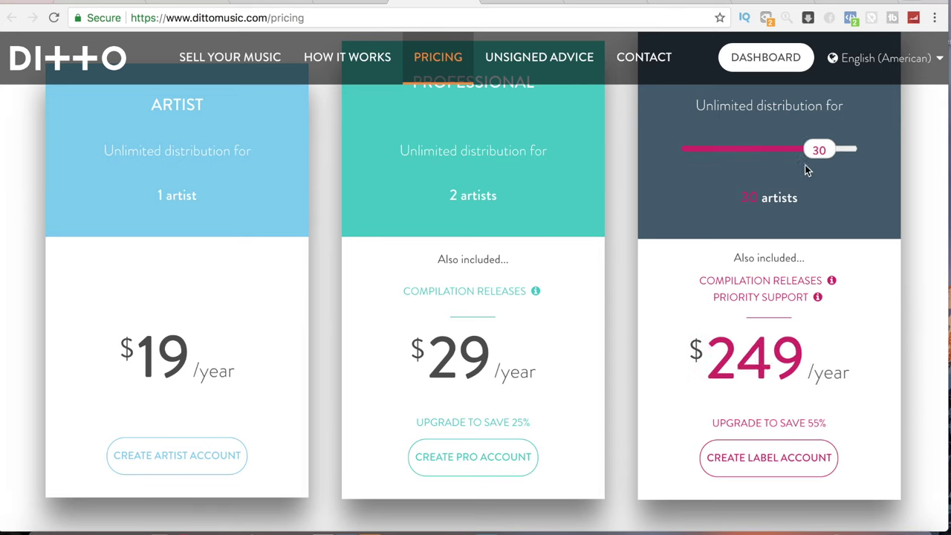
{"action": "scroll", "coordinate": [628, 197], "scroll_direction": "down", "scroll_amount": 1}
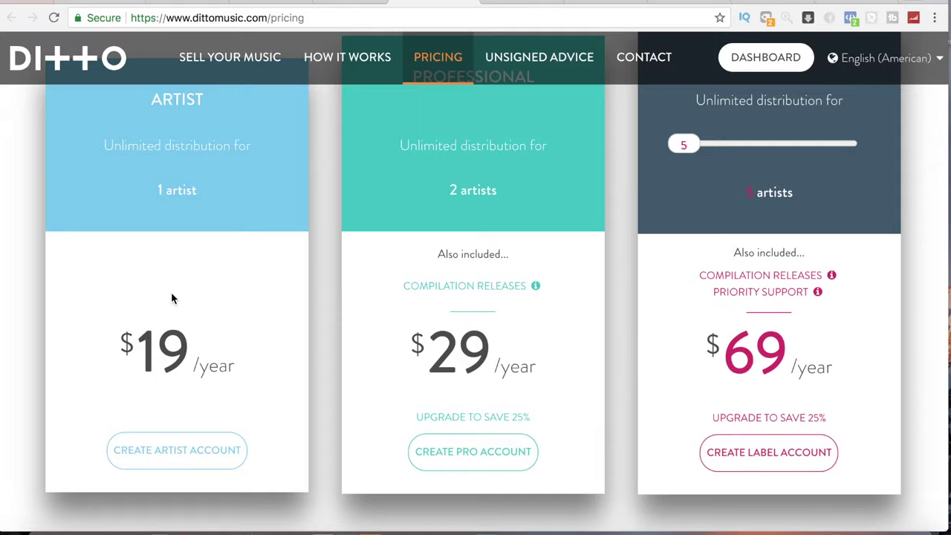
Scroll My Account to review the Artist plan at $19.00 due 21st February, 2019
{"action": "scroll", "coordinate": [172, 297], "scroll_direction": "down", "scroll_amount": 4}
{"action": "scroll", "coordinate": [171, 299], "scroll_direction": "up", "scroll_amount": 5}
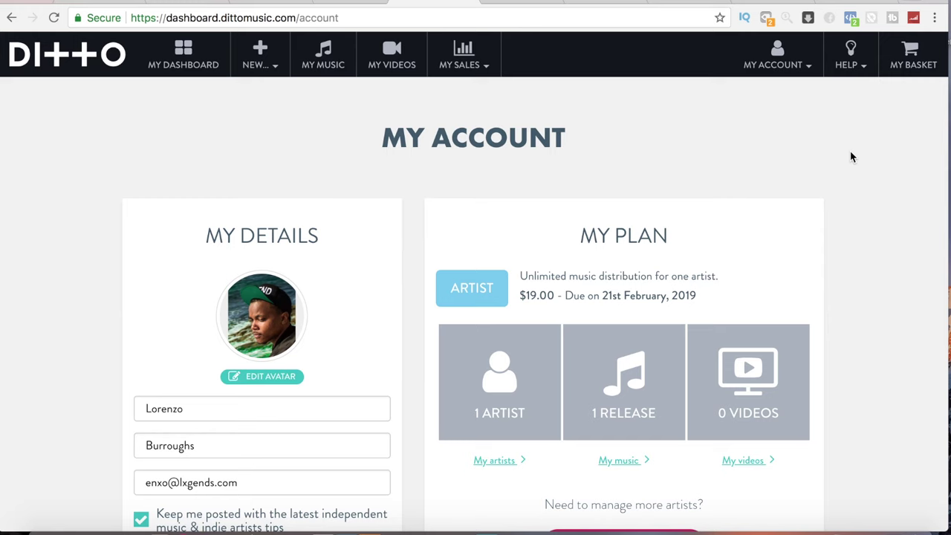
Scroll down to My Subscriptions History and back up to the top
{"action": "scroll", "coordinate": [852, 157], "scroll_direction": "down", "scroll_amount": 1}
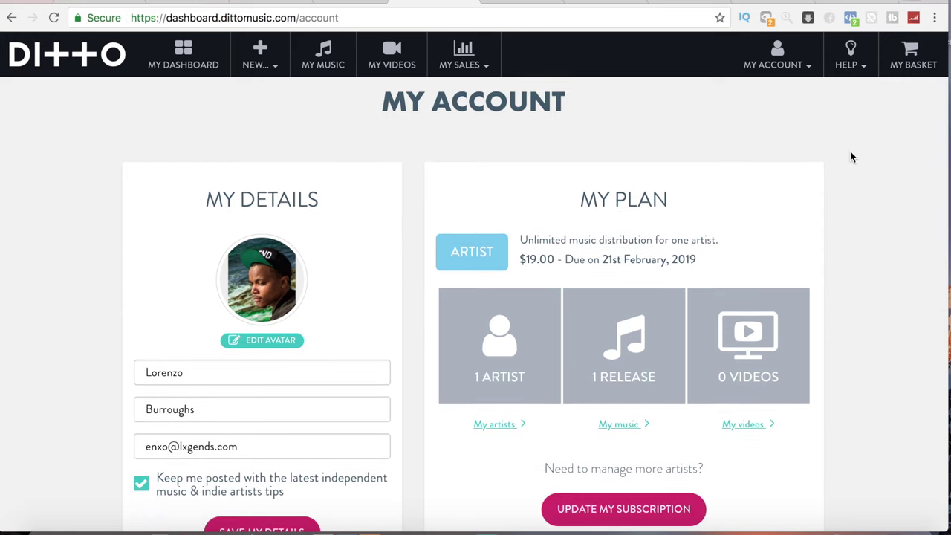
{"action": "scroll", "coordinate": [853, 157], "scroll_direction": "down", "scroll_amount": 10}
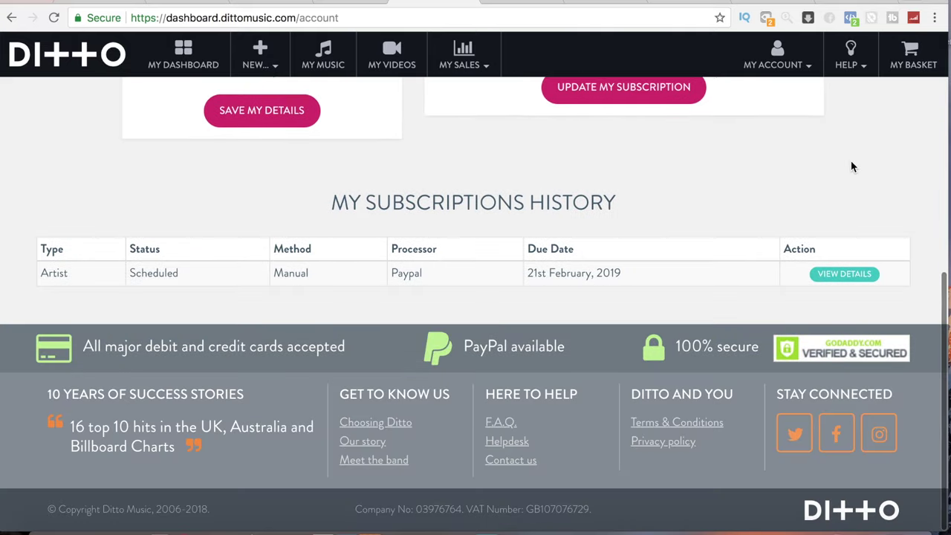
{"action": "scroll", "coordinate": [852, 166], "scroll_direction": "up", "scroll_amount": 10}
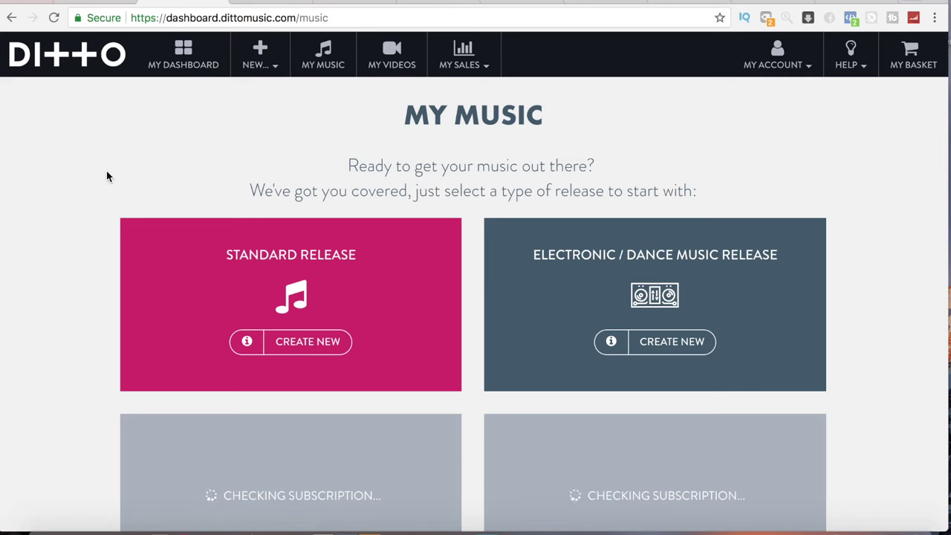
Choose Create New under Standard Release to bring up the Create Music Release dialog
{"action": "scroll", "coordinate": [106, 171], "scroll_direction": "down", "scroll_amount": 2}
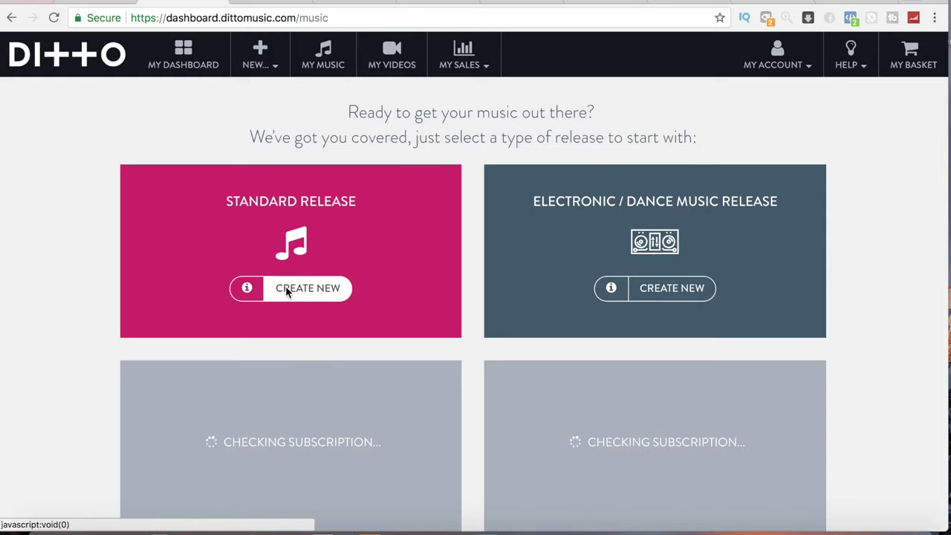
{"action": "left_click", "coordinate": [287, 289]}
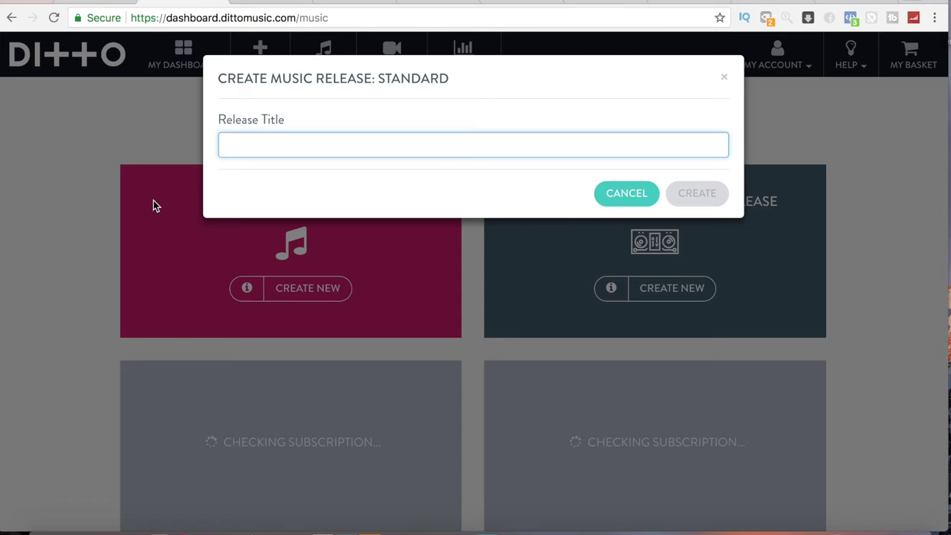
Enter Breathe as the release title
{"action": "type", "text": "Breathe"}
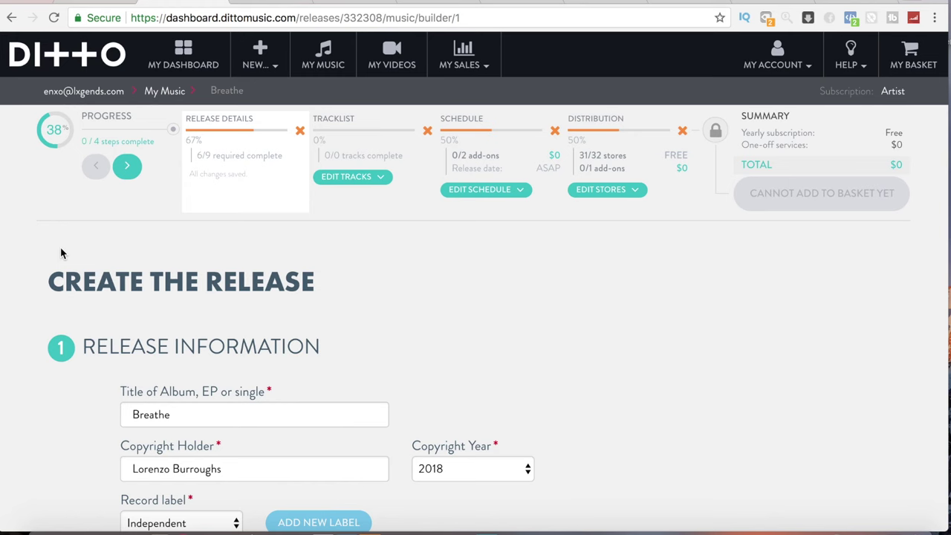
Keep Independent as the record label and set the plan artist as release artist
{"action": "scroll", "coordinate": [61, 253], "scroll_direction": "down", "scroll_amount": 3}
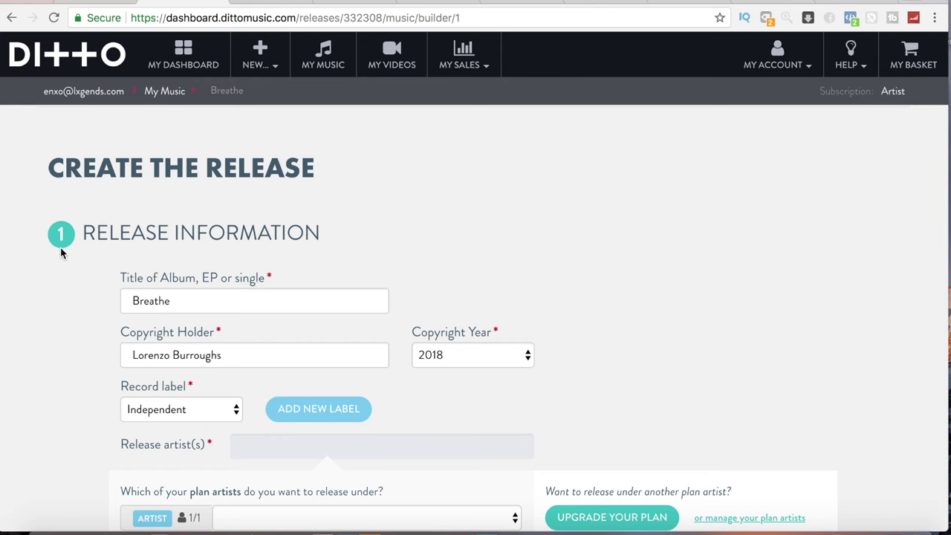
{"action": "scroll", "coordinate": [61, 253], "scroll_direction": "down", "scroll_amount": 2}
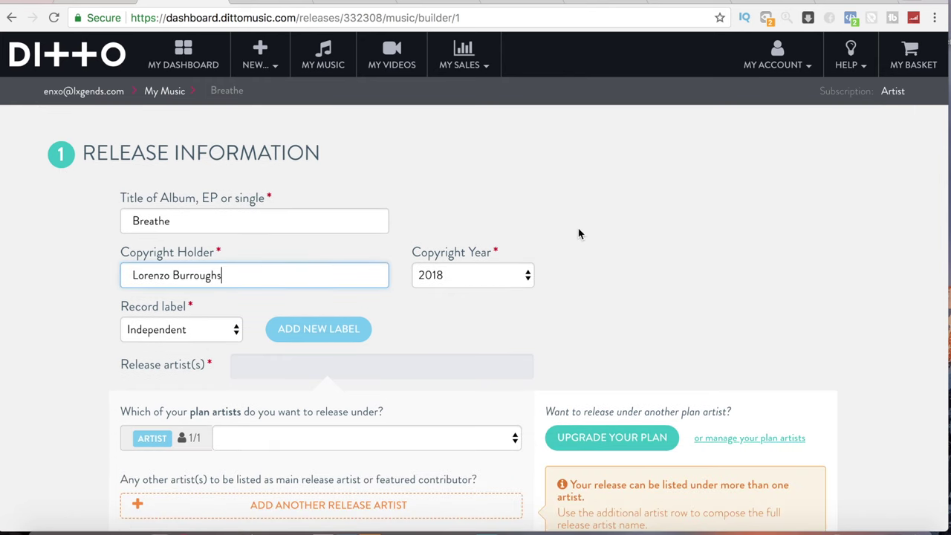
{"action": "scroll", "coordinate": [579, 234], "scroll_direction": "down", "scroll_amount": 2}
{"action": "key", "text": "Return"}
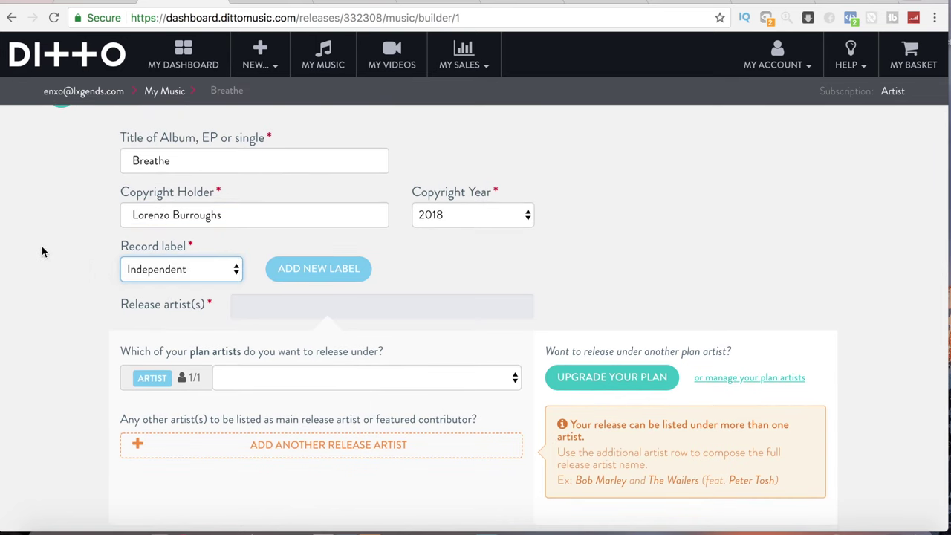
{"action": "scroll", "coordinate": [42, 251], "scroll_direction": "down", "scroll_amount": 2}
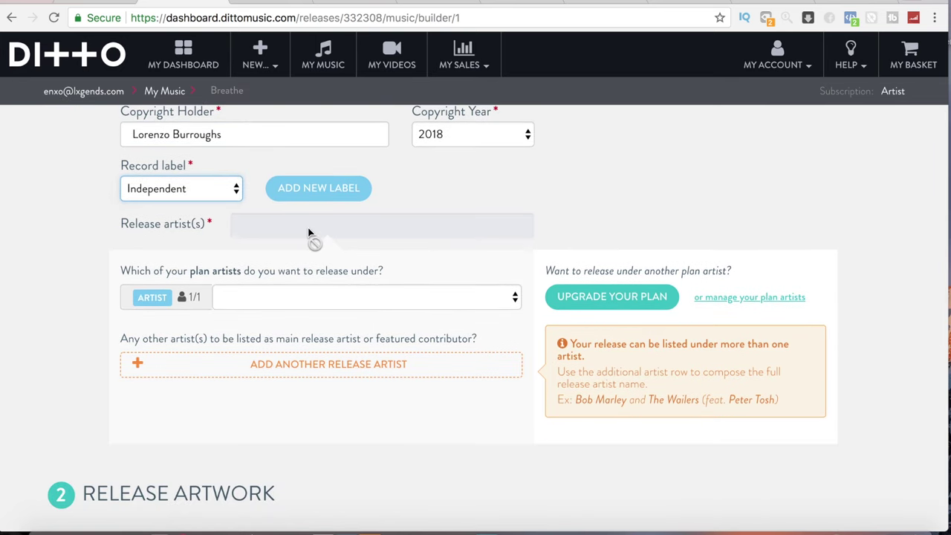
{"action": "left_click", "coordinate": [265, 297]}
{"action": "left_click", "coordinate": [266, 311]}
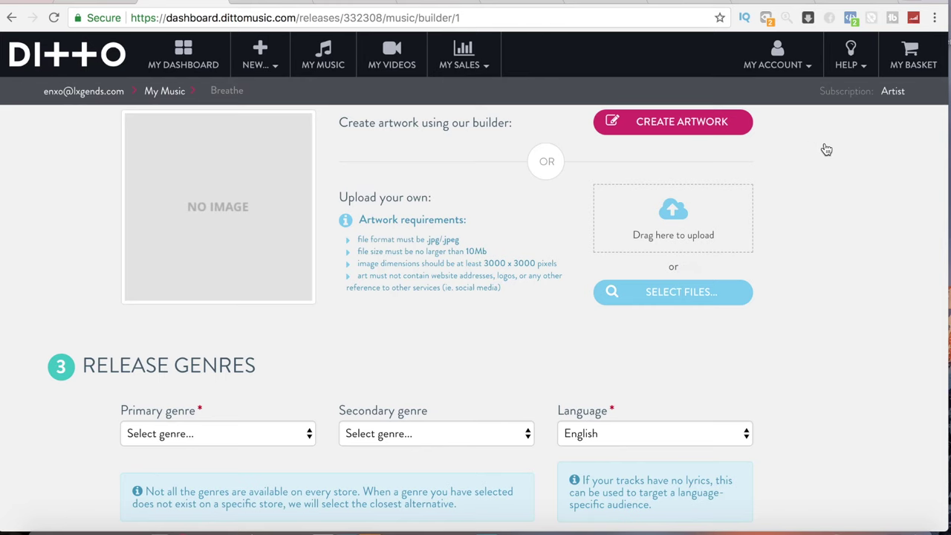
Upload BREATHE cover.jpg, found by searching 'breathe', as the release artwork
{"action": "left_click", "coordinate": [677, 47]}
{"action": "type", "text": "breathe"}
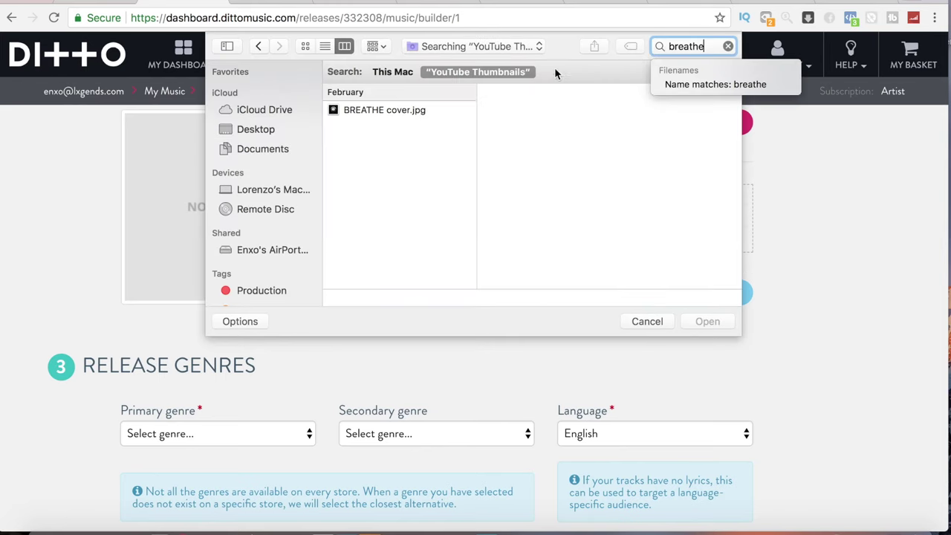
{"action": "left_click", "coordinate": [399, 111]}
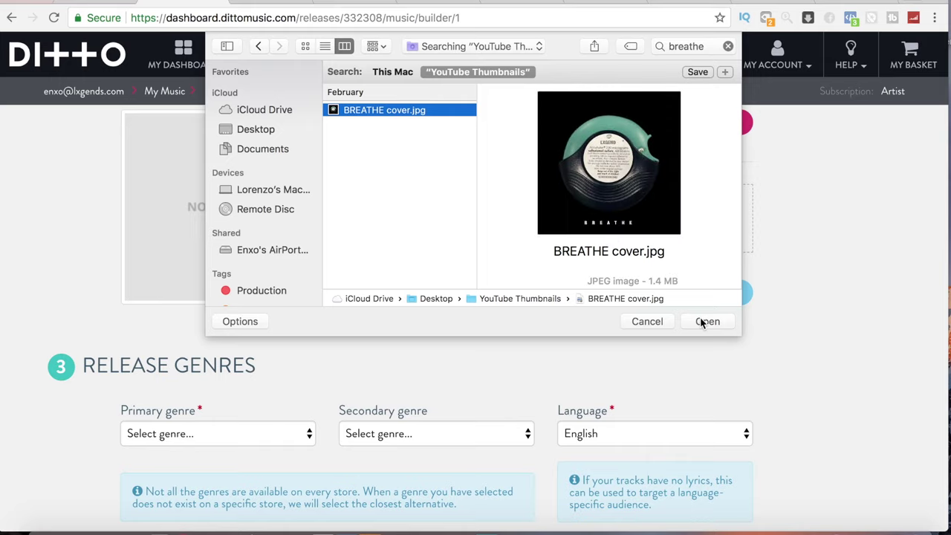
{"action": "left_click", "coordinate": [706, 322]}
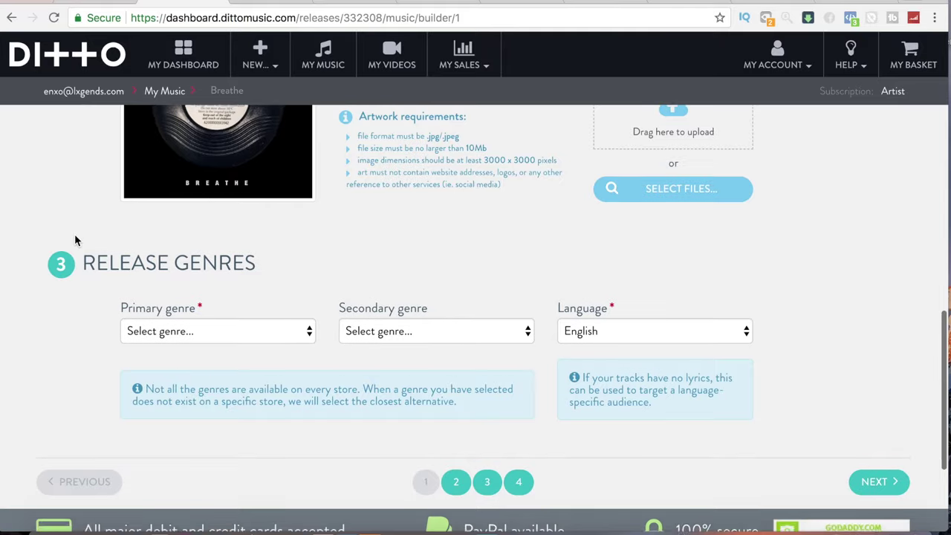
Set primary genre to Pop and secondary genre to R&B, then proceed to tracks
{"action": "scroll", "coordinate": [75, 238], "scroll_direction": "down", "scroll_amount": 2}
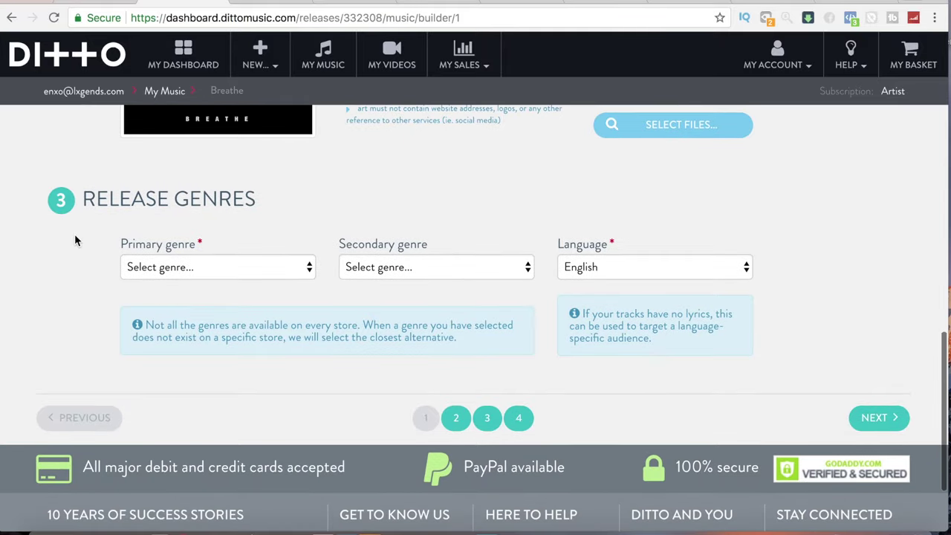
{"action": "left_click", "coordinate": [287, 268]}
{"action": "scroll", "coordinate": [260, 306], "scroll_direction": "down", "scroll_amount": 5}
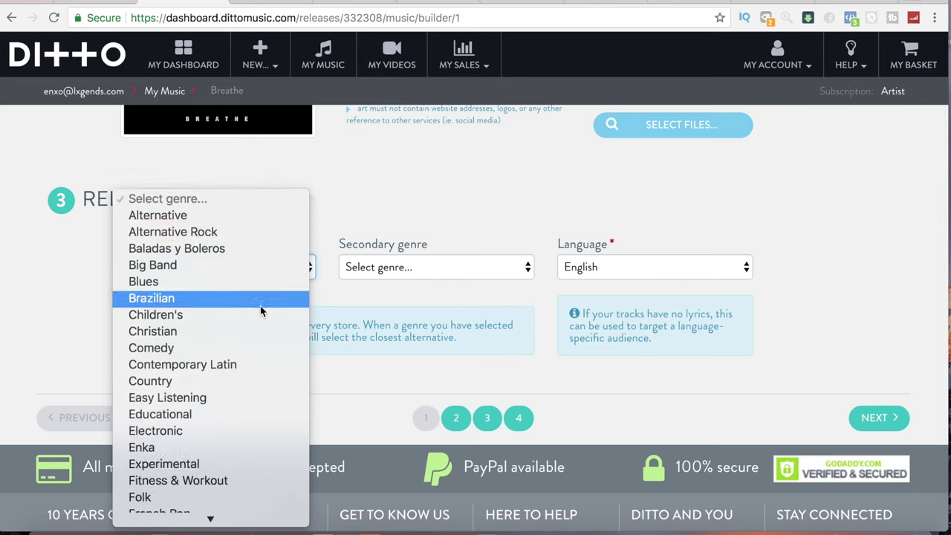
{"action": "scroll", "coordinate": [260, 305], "scroll_direction": "down", "scroll_amount": 6}
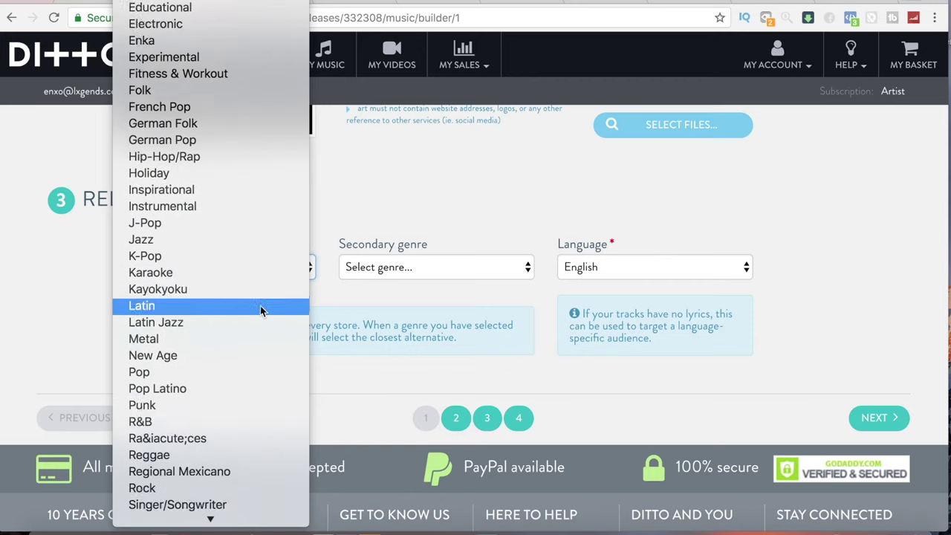
{"action": "left_click", "coordinate": [223, 372]}
{"action": "left_click", "coordinate": [417, 264]}
{"action": "scroll", "coordinate": [419, 289], "scroll_direction": "down", "scroll_amount": 5}
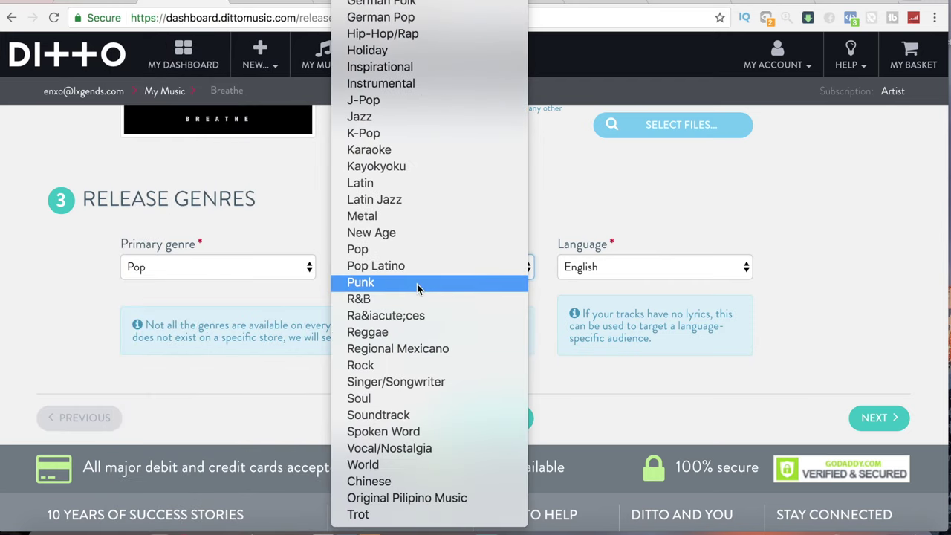
{"action": "left_click", "coordinate": [405, 299]}
{"action": "scroll", "coordinate": [790, 218], "scroll_direction": "down", "scroll_amount": 1}
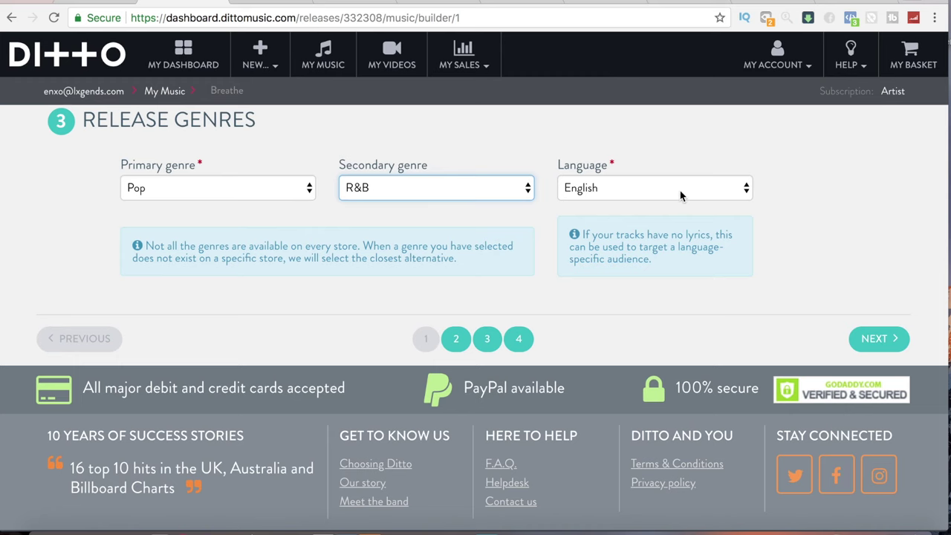
{"action": "left_click", "coordinate": [878, 338]}
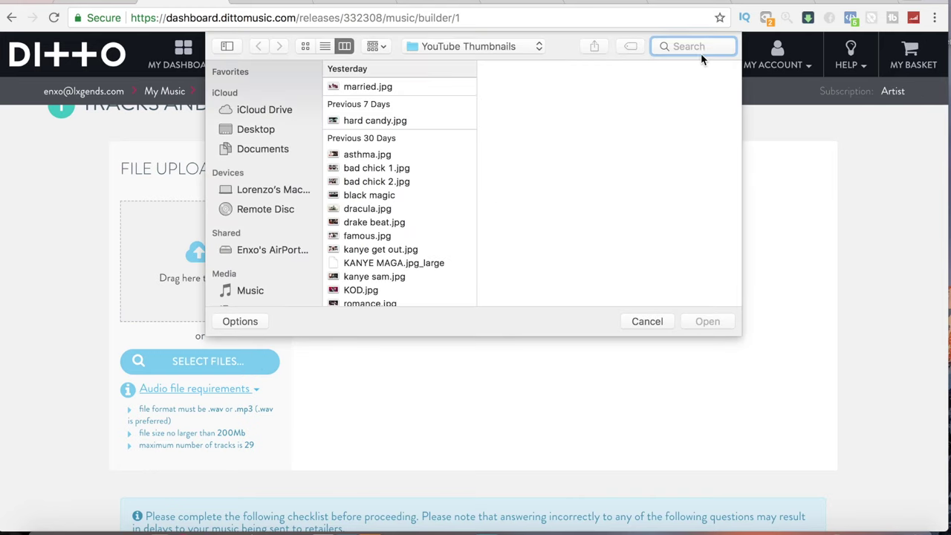
Search the whole Mac for 'breathe .wav' and upload LANDR-Just Breathe v2.wav
{"action": "type", "text": "breathe"}
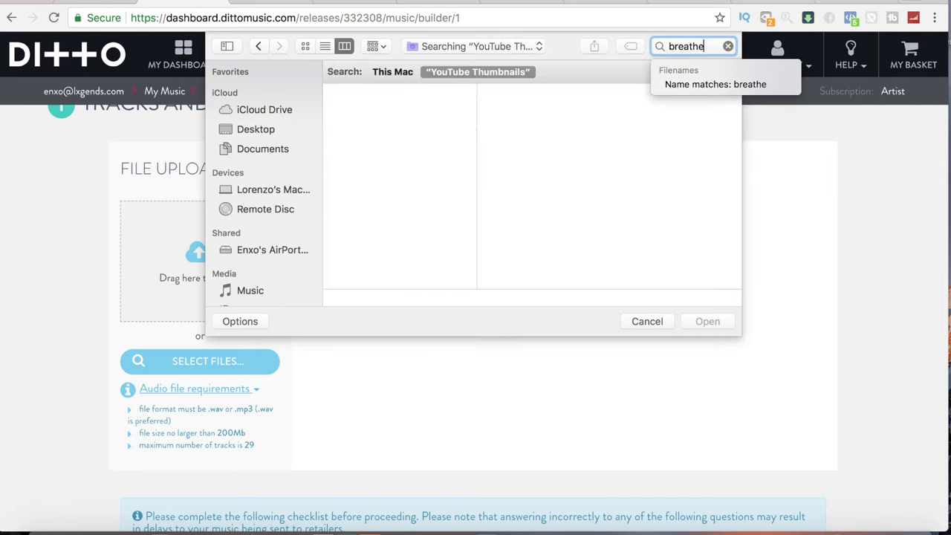
{"action": "left_click", "coordinate": [392, 71]}
{"action": "type", "text": "the"}
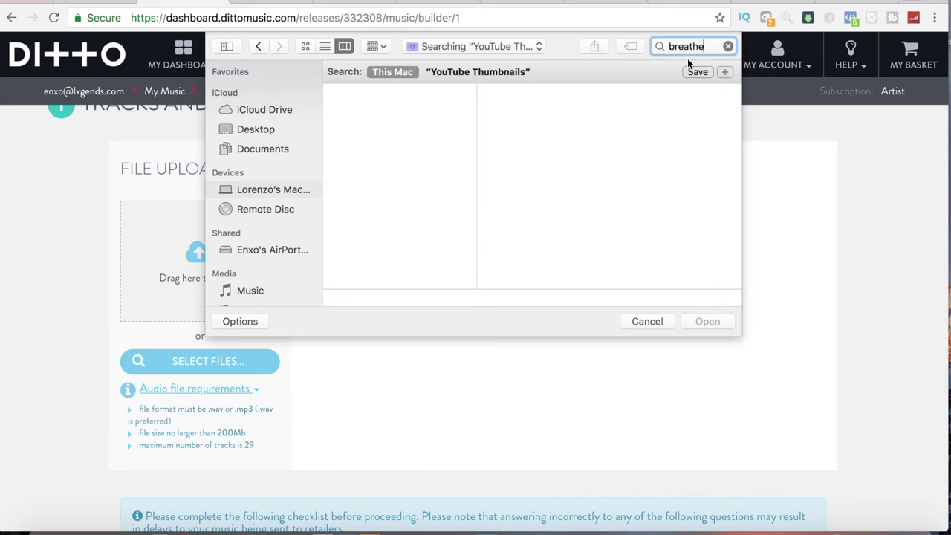
{"action": "type", "text": " .wav"}
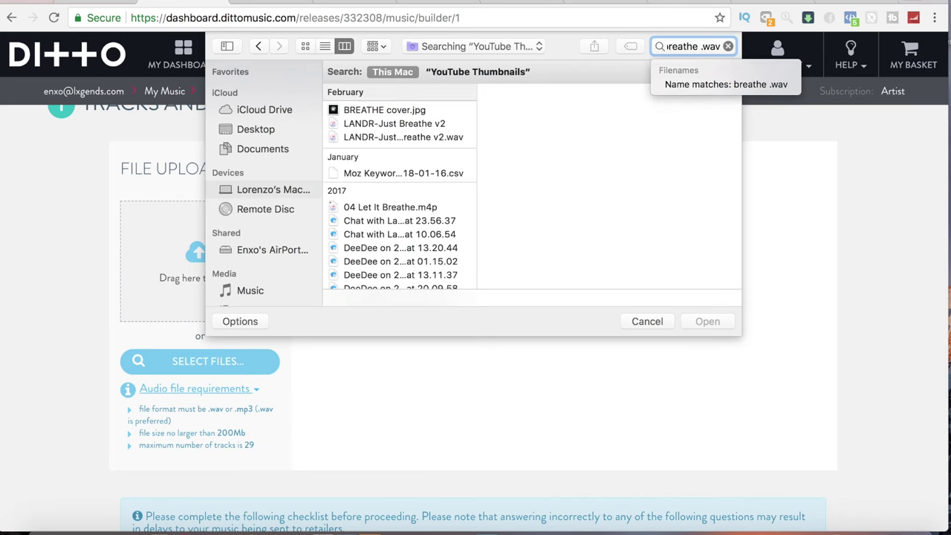
{"action": "left_click", "coordinate": [419, 111]}
{"action": "left_click", "coordinate": [418, 111]}
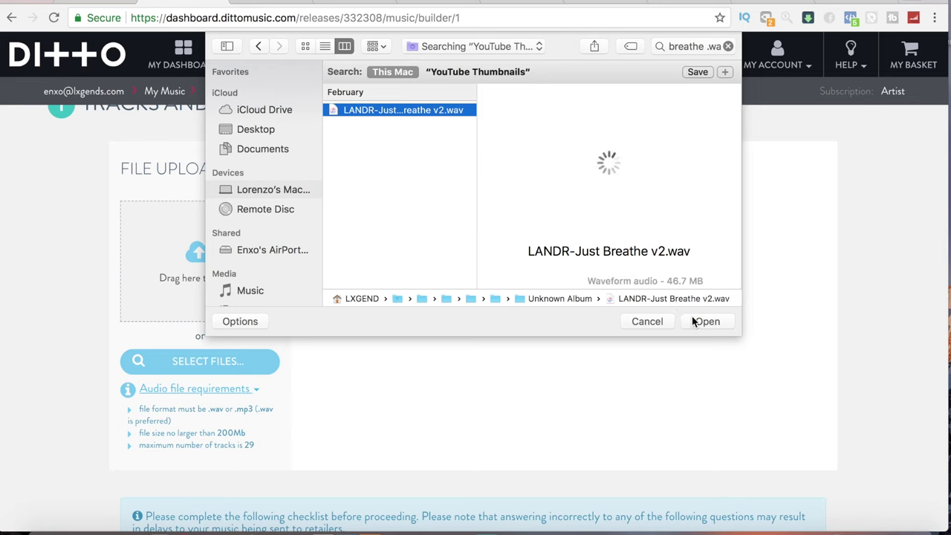
{"action": "left_click", "coordinate": [704, 321]}
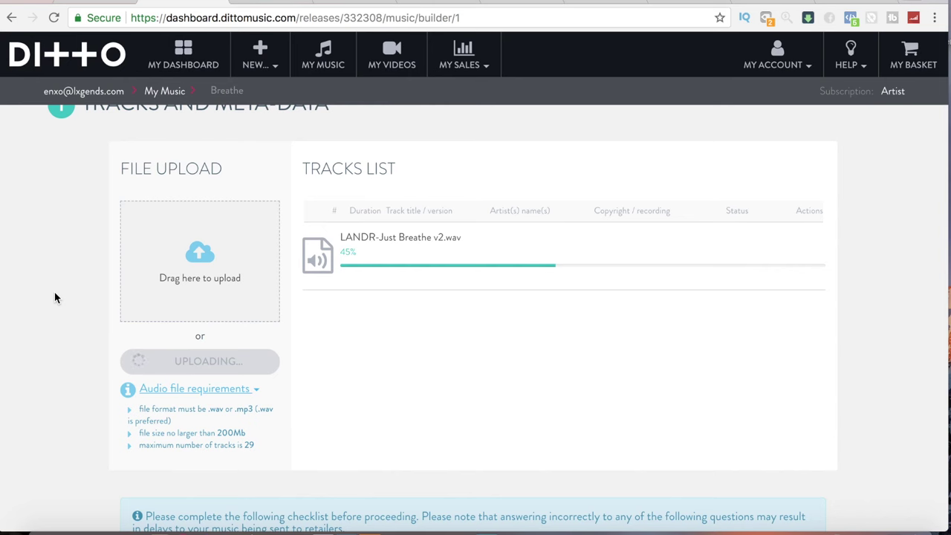
{"action": "scroll", "coordinate": [77, 331], "scroll_direction": "down", "scroll_amount": 2}
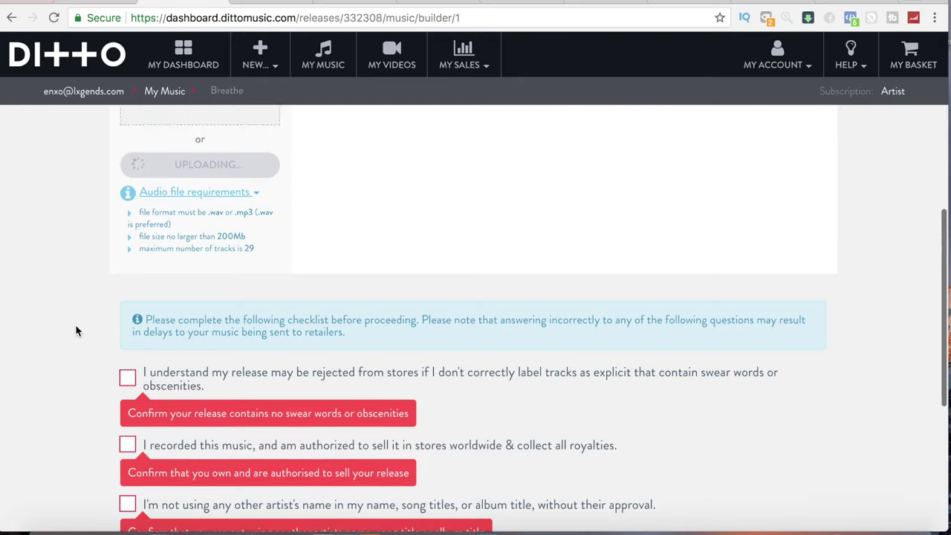
Check the Tracks list shows Breathe at 04:24 with ISRC generated and status complete
{"action": "scroll", "coordinate": [75, 324], "scroll_direction": "down", "scroll_amount": 1}
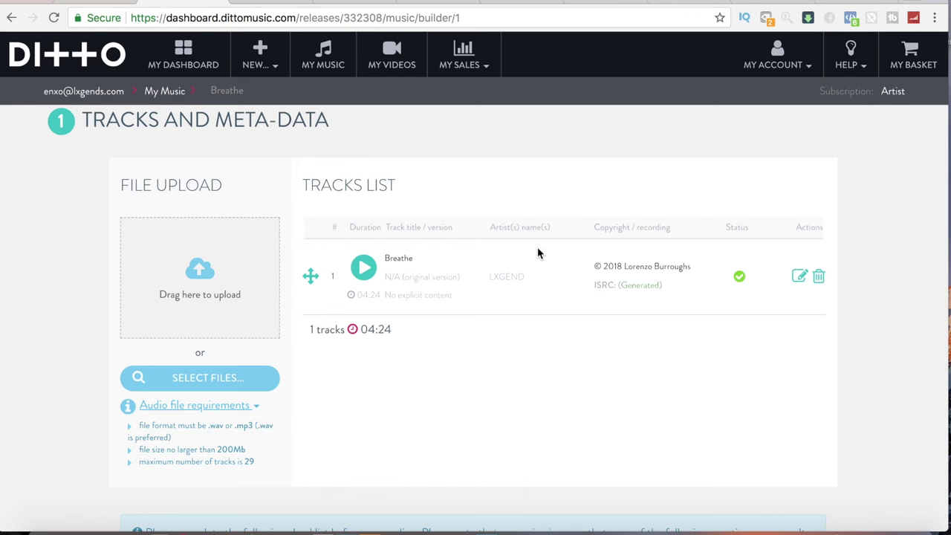
Confirm the ticked tracks checklist and advance to the Plan the Release step
{"action": "scroll", "coordinate": [676, 238], "scroll_direction": "down", "scroll_amount": 6}
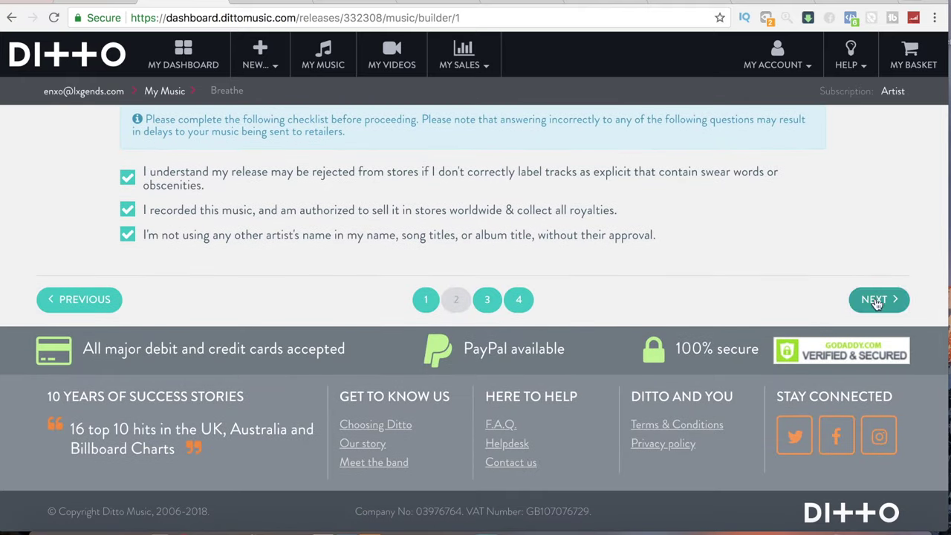
{"action": "left_click", "coordinate": [875, 298]}
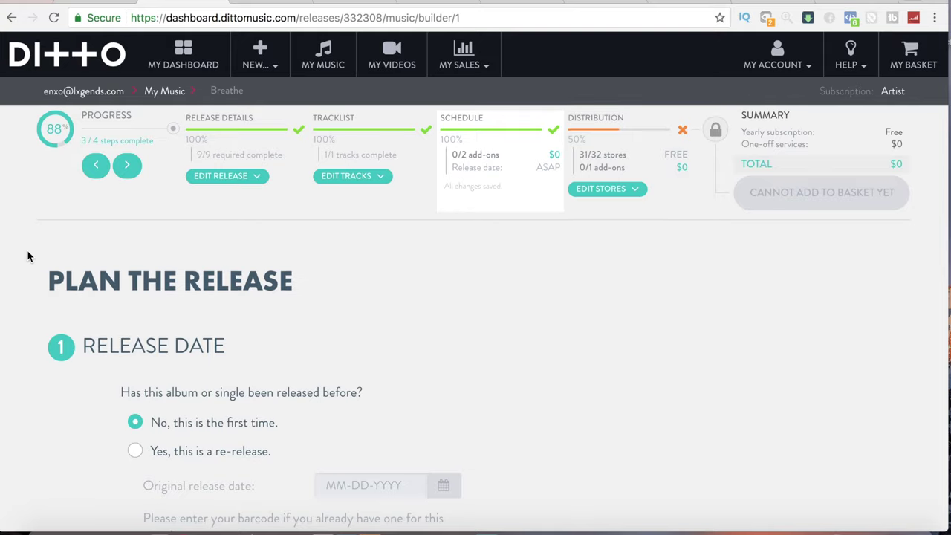
{"action": "scroll", "coordinate": [28, 257], "scroll_direction": "down", "scroll_amount": 2}
{"action": "scroll", "coordinate": [28, 256], "scroll_direction": "down", "scroll_amount": 1}
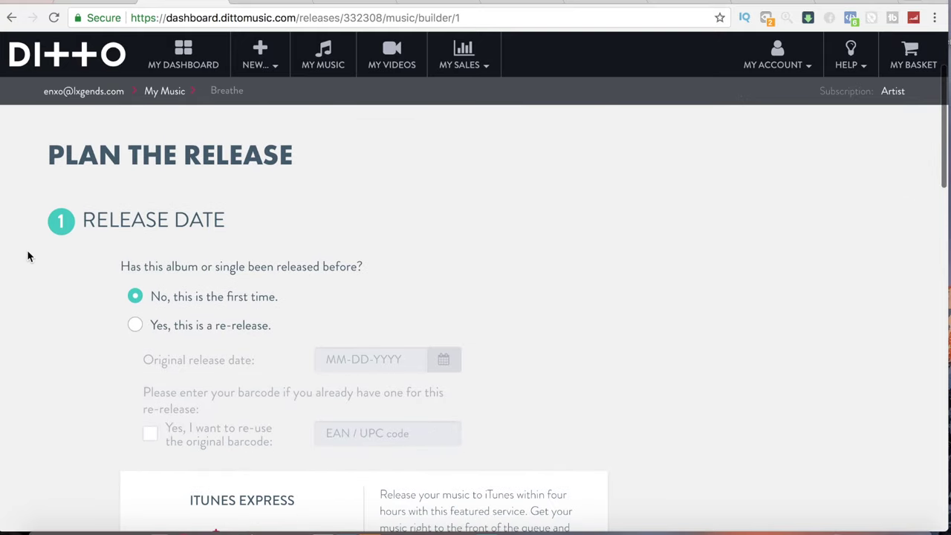
{"action": "scroll", "coordinate": [85, 282], "scroll_direction": "down", "scroll_amount": 5}
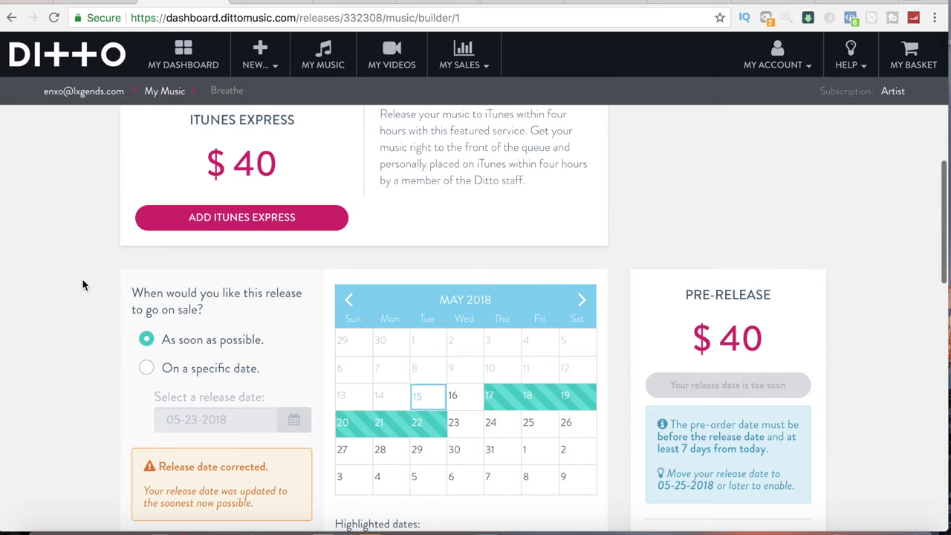
{"action": "scroll", "coordinate": [83, 285], "scroll_direction": "down", "scroll_amount": 2}
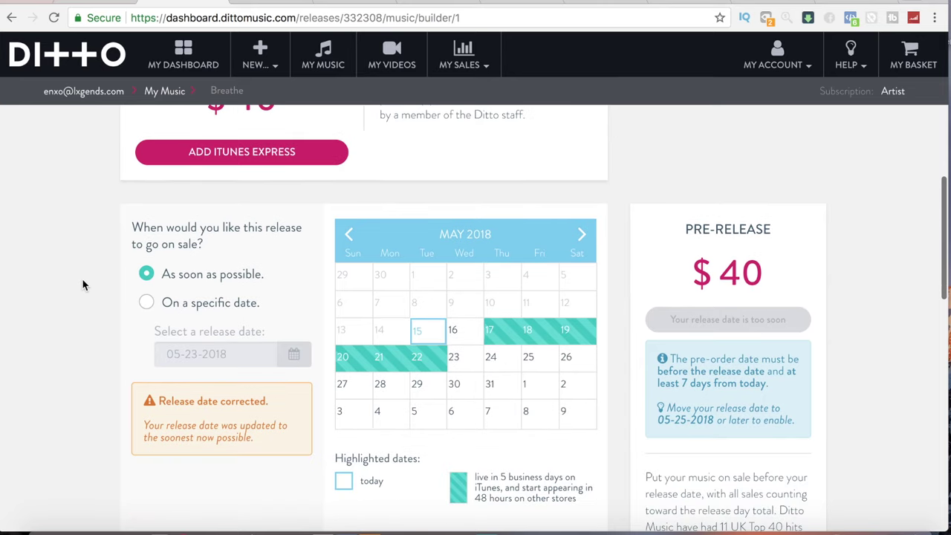